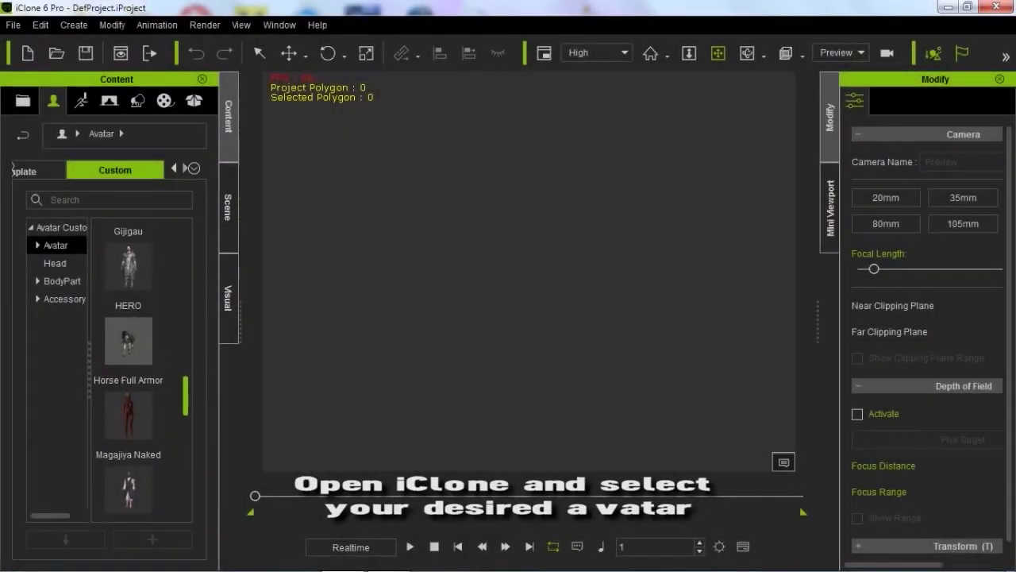
# - Load the HERO warrior from the Content library into the scene
pyautogui.scroll(1, 141, 369)
pyautogui.scroll(1, 141, 369)
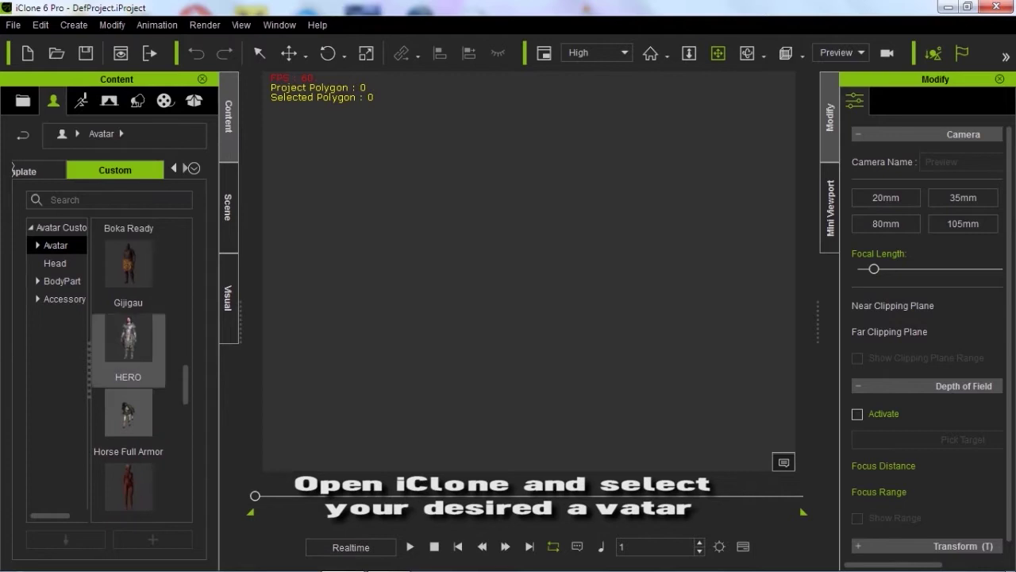
pyautogui.doubleClick(128, 337)
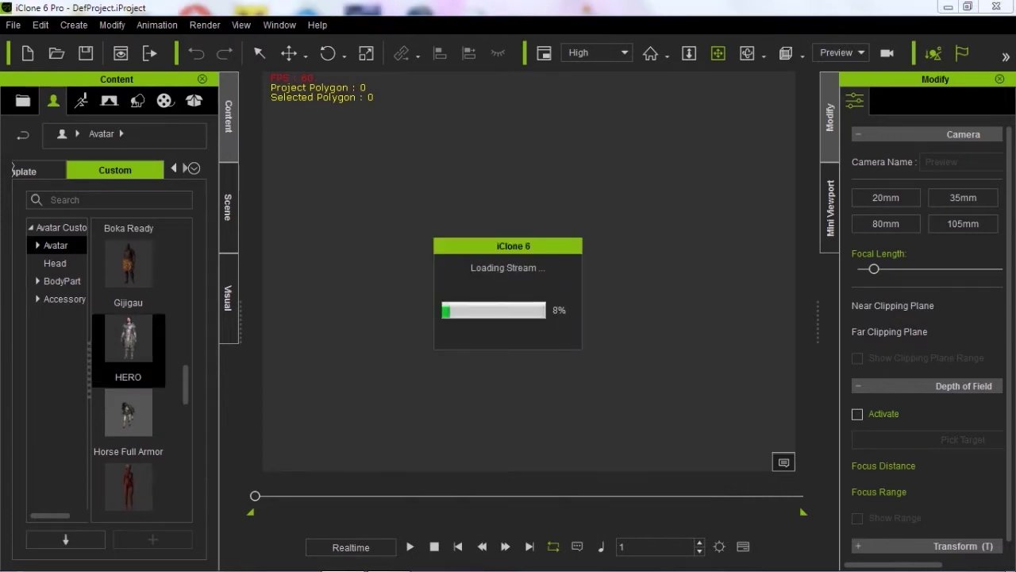
# - Apply the Mood 01_Cheering puppet motion to the warrior and preview it with the mask options
pyautogui.click(884, 101)
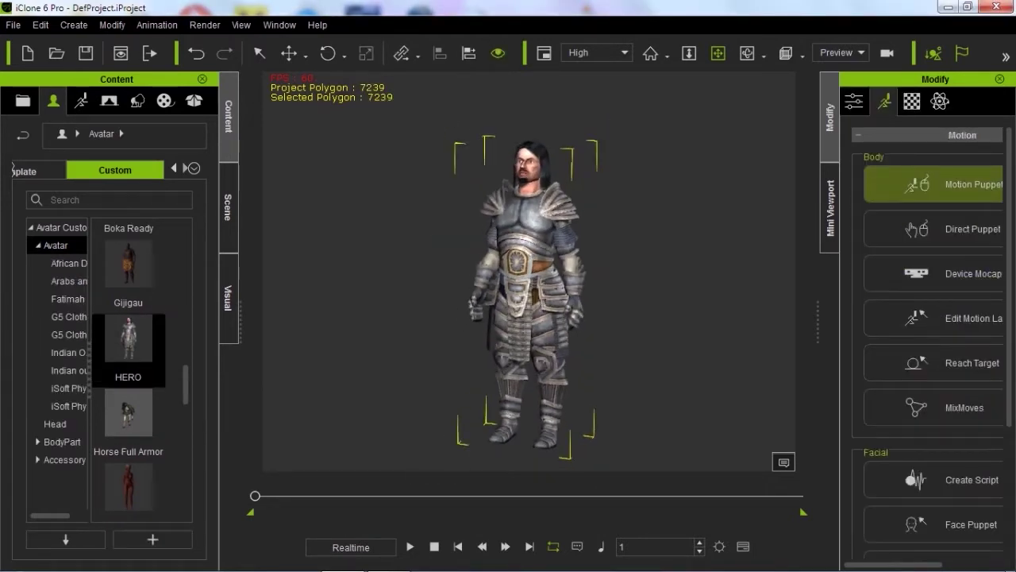
pyautogui.click(933, 183)
pyautogui.click(56, 138)
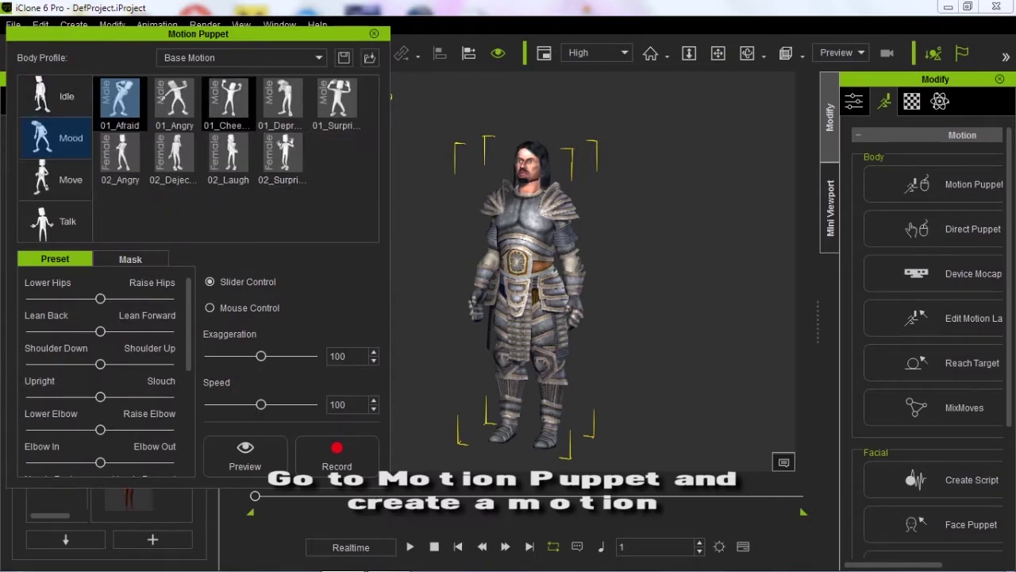
pyautogui.click(174, 99)
pyautogui.moveTo(238, 34); pyautogui.dragTo(257, 22)
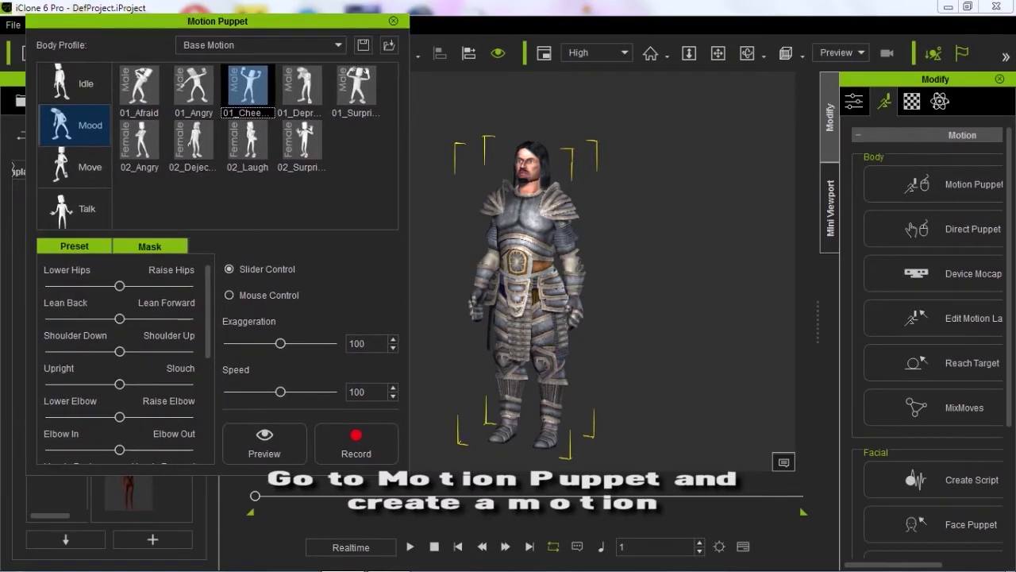
pyautogui.click(150, 246)
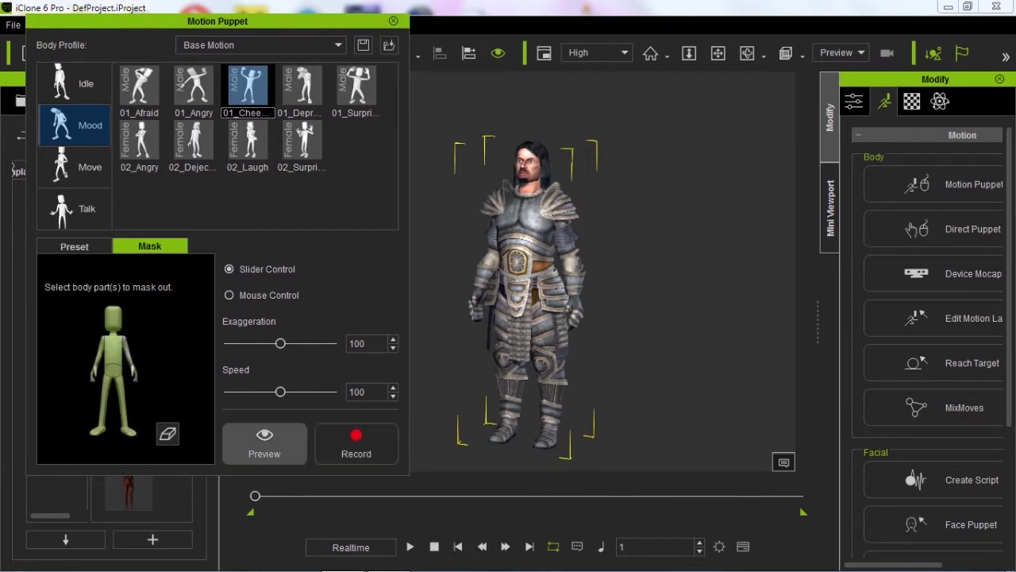
pyautogui.press('space')
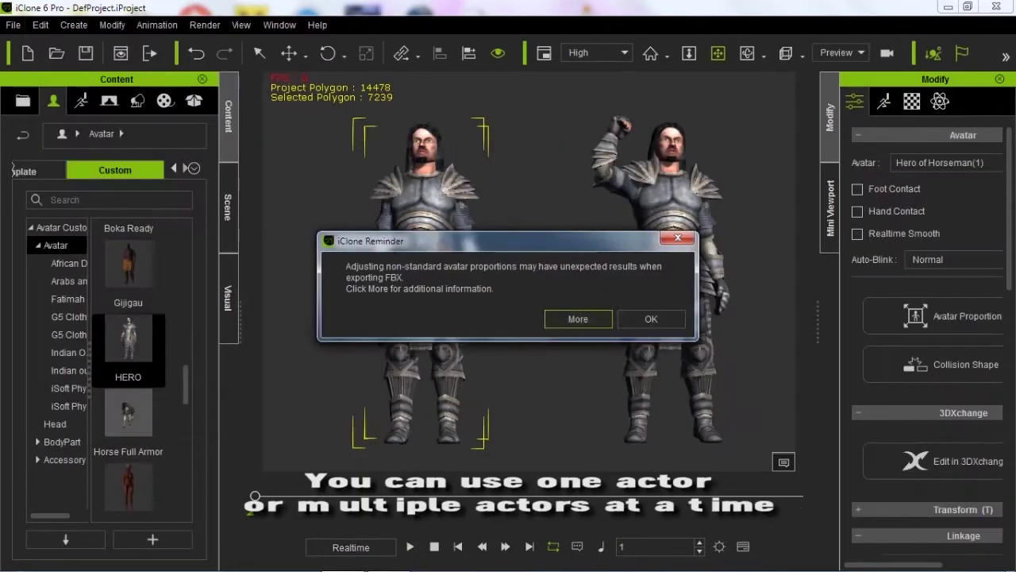
# - Raise the warrior's body Length to about 108 and record cheering at Exaggeration 128, Speed 68
pyautogui.press('Escape')
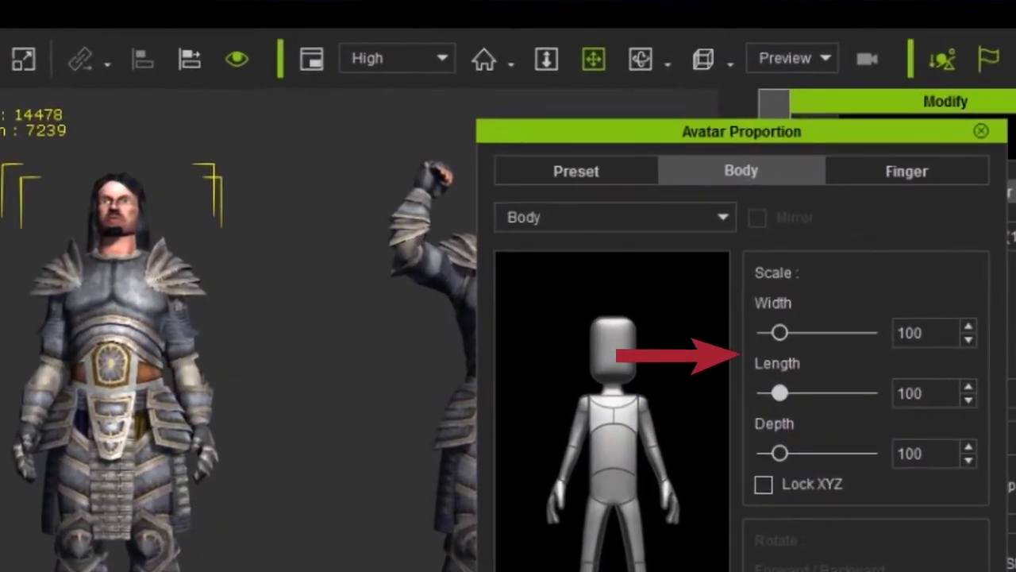
pyautogui.moveTo(804, 332); pyautogui.dragTo(810, 332)
pyautogui.moveTo(787, 392); pyautogui.dragTo(791, 375)
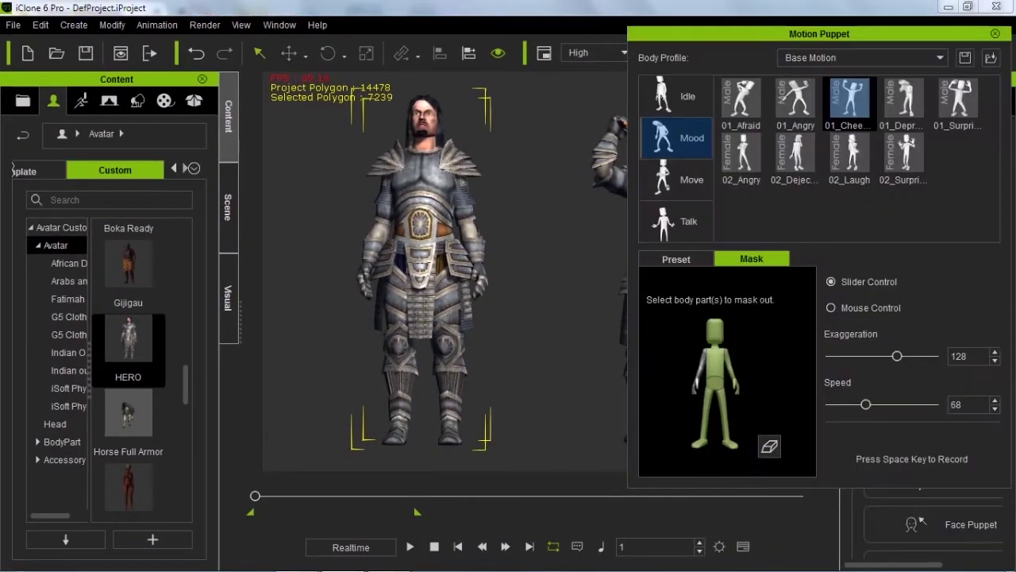
pyautogui.press('space')
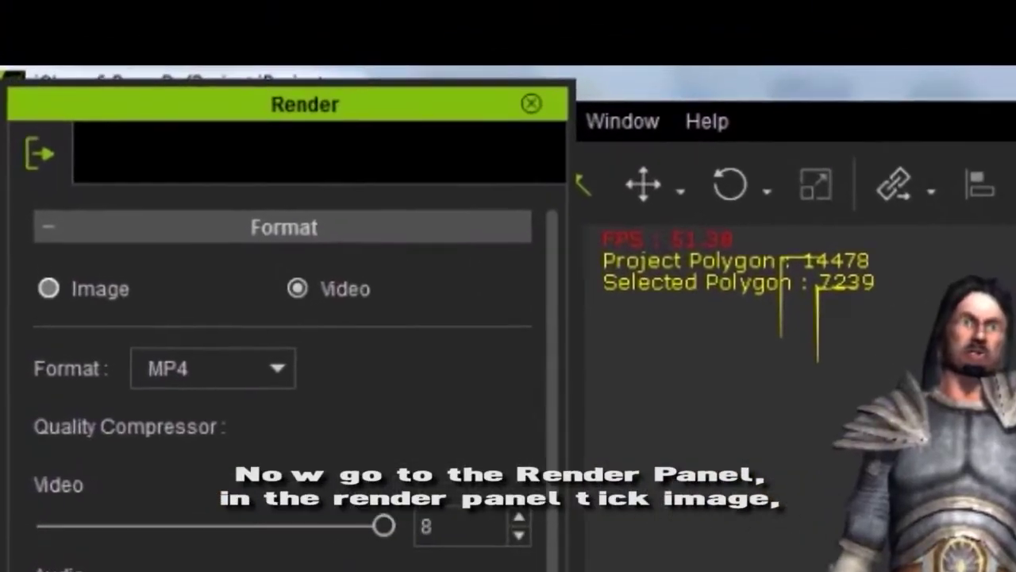
# - Switch the render output to a Png image sequence and keep Final Render quality
pyautogui.click(49, 288)
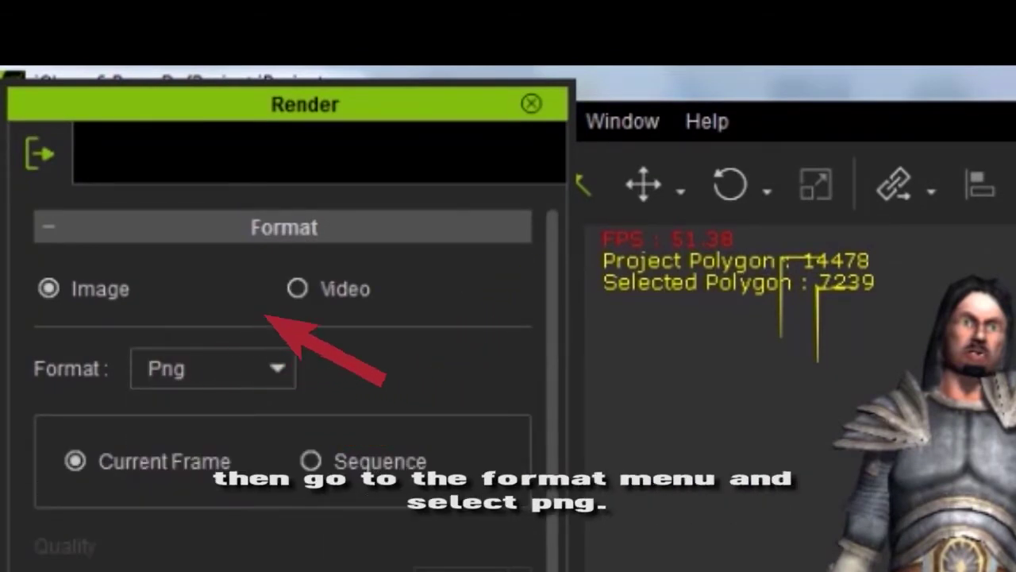
pyautogui.click(311, 460)
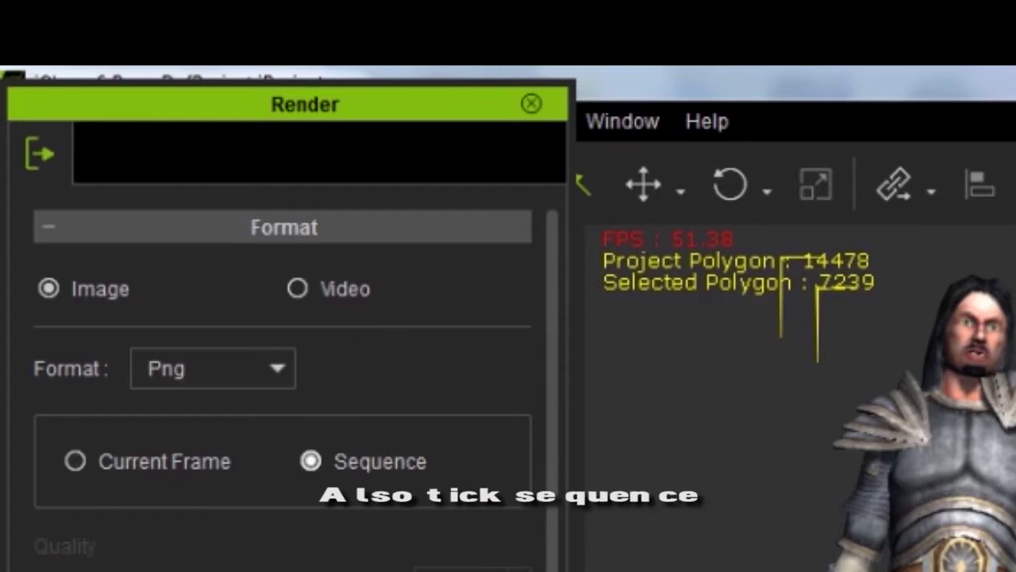
pyautogui.scroll(-10, 278, 357)
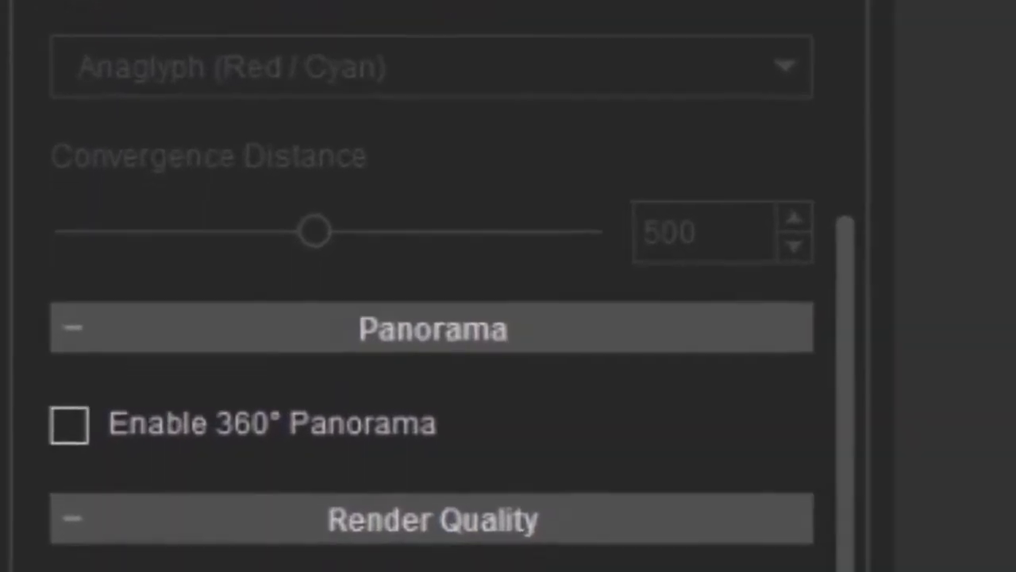
pyautogui.scroll(-5, 465, 318)
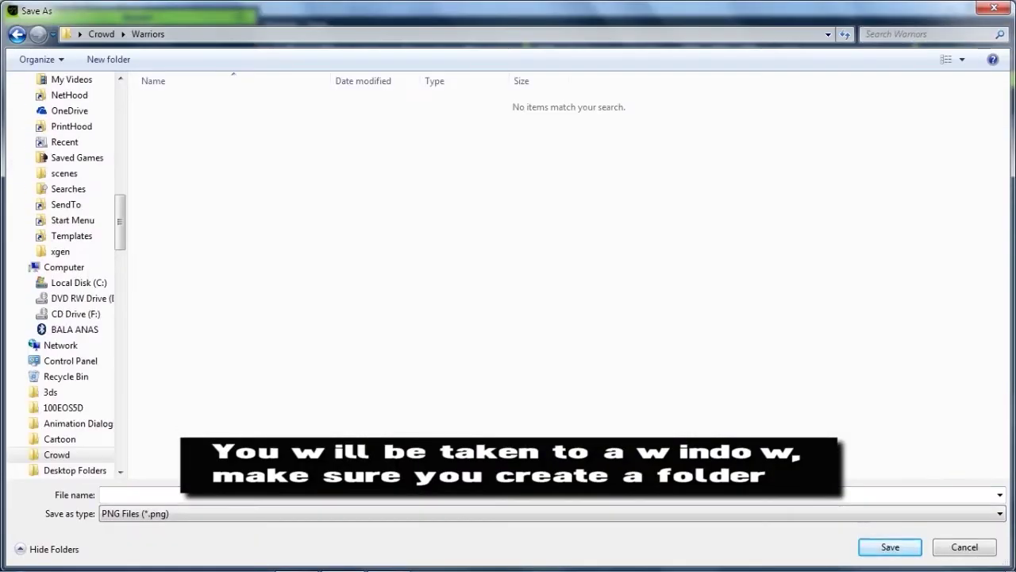
# - Save the sequence into a new 'Warrior' folder and render the 262 PNG frames
pyautogui.rightClick(344, 163)
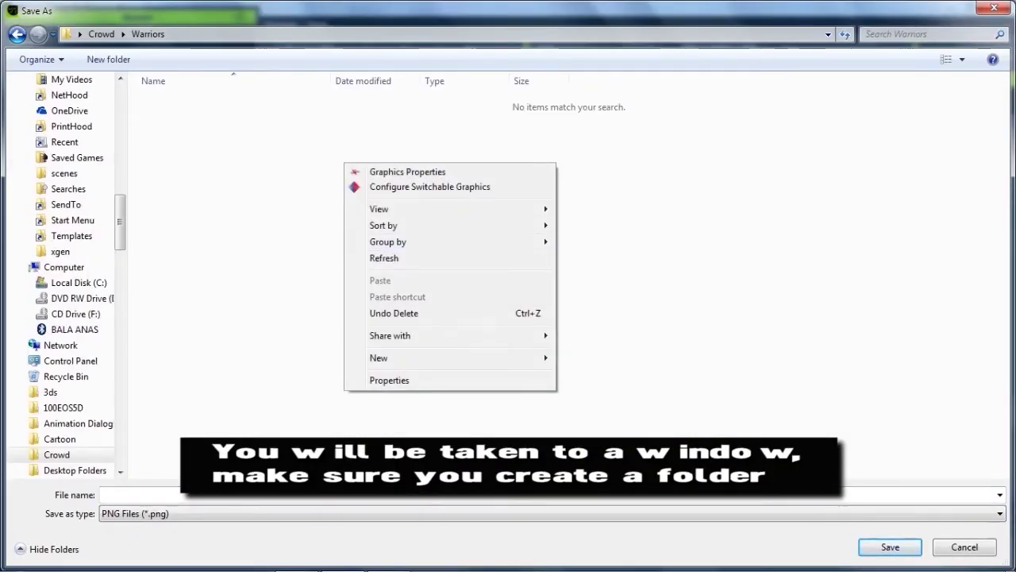
pyautogui.moveTo(428, 357)
pyautogui.click(592, 90)
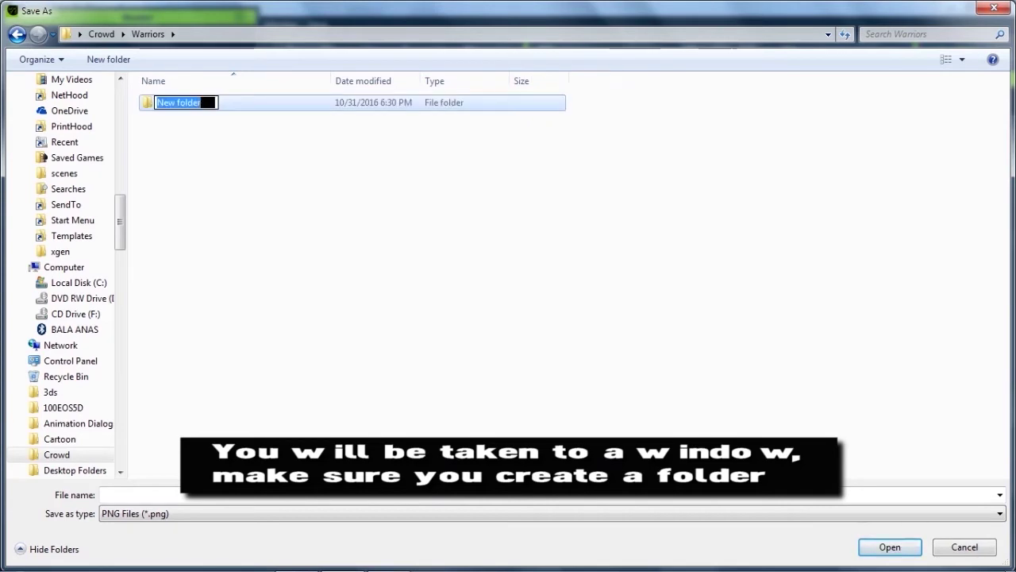
pyautogui.write('Warriors')
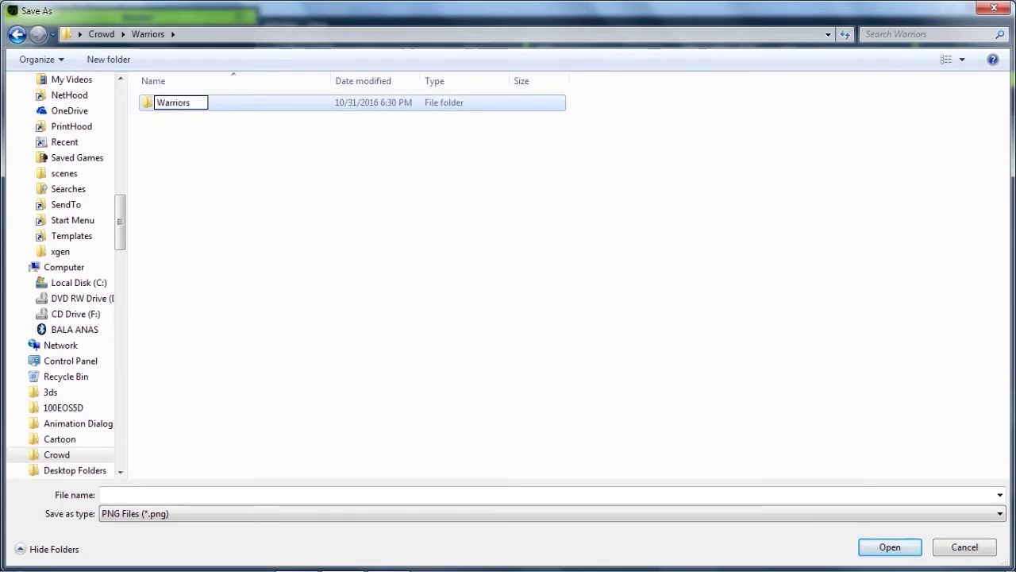
pyautogui.press('Return')
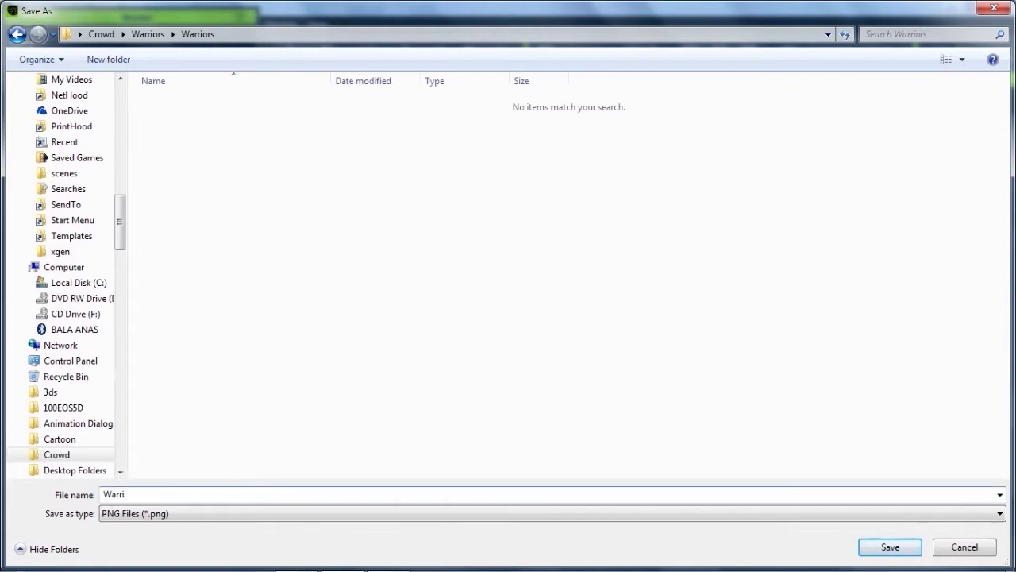
pyautogui.press('Return')
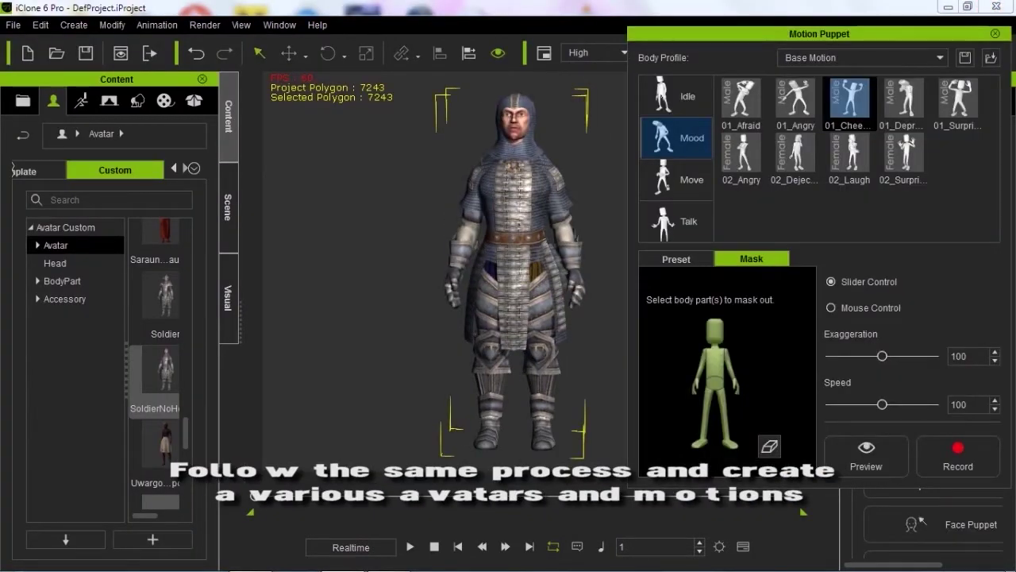
# - Preview the soldier's cheering motion, lower its shoulders with the slider, and replay it
pyautogui.press('space')
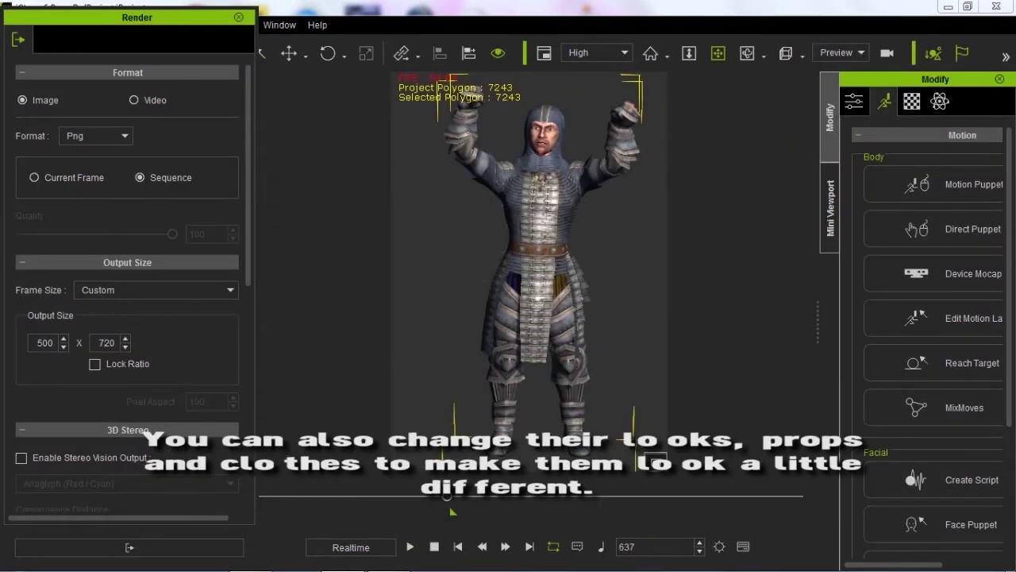
pyautogui.press('space')
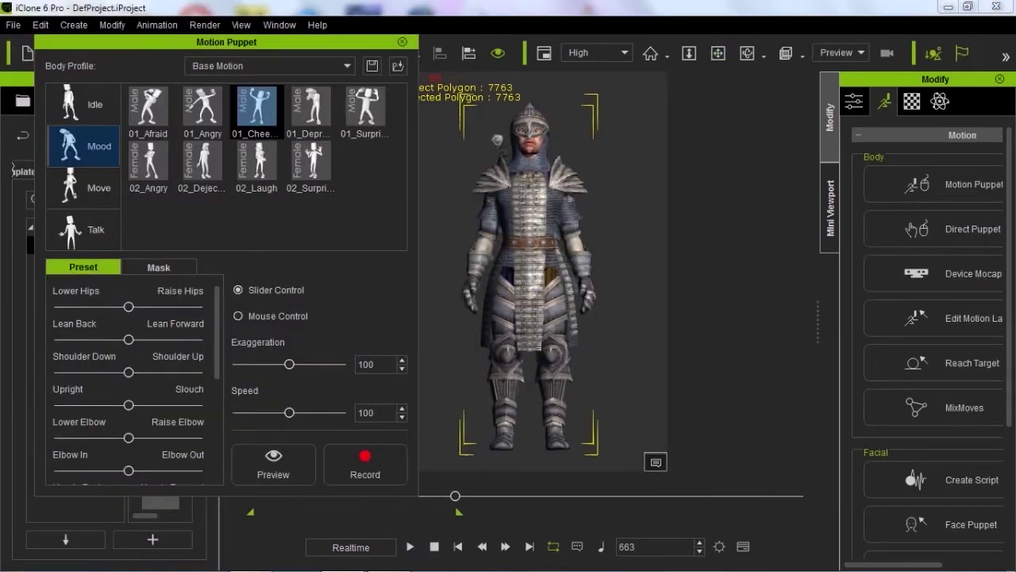
pyautogui.moveTo(128, 372); pyautogui.dragTo(101, 371)
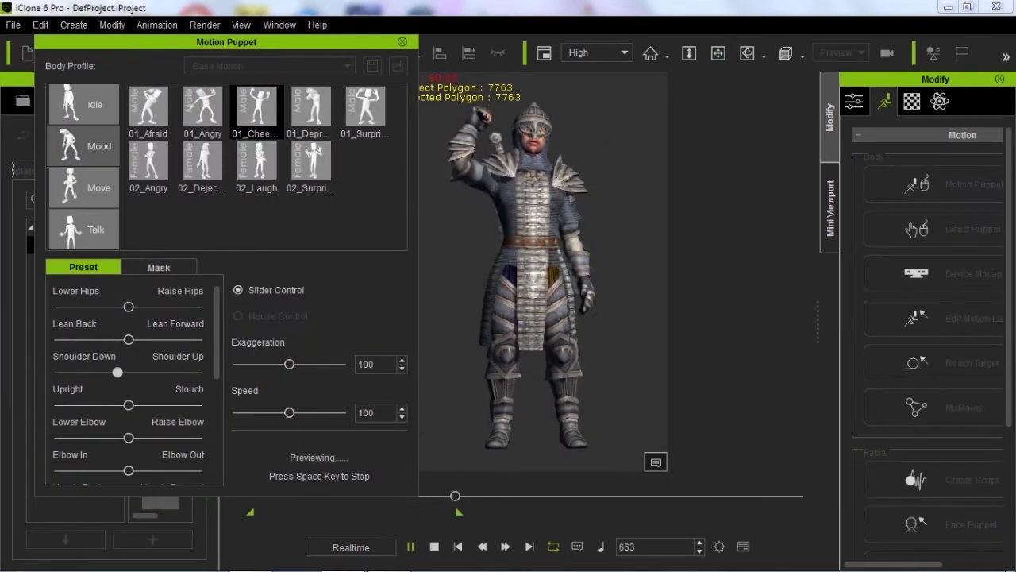
pyautogui.press('space')
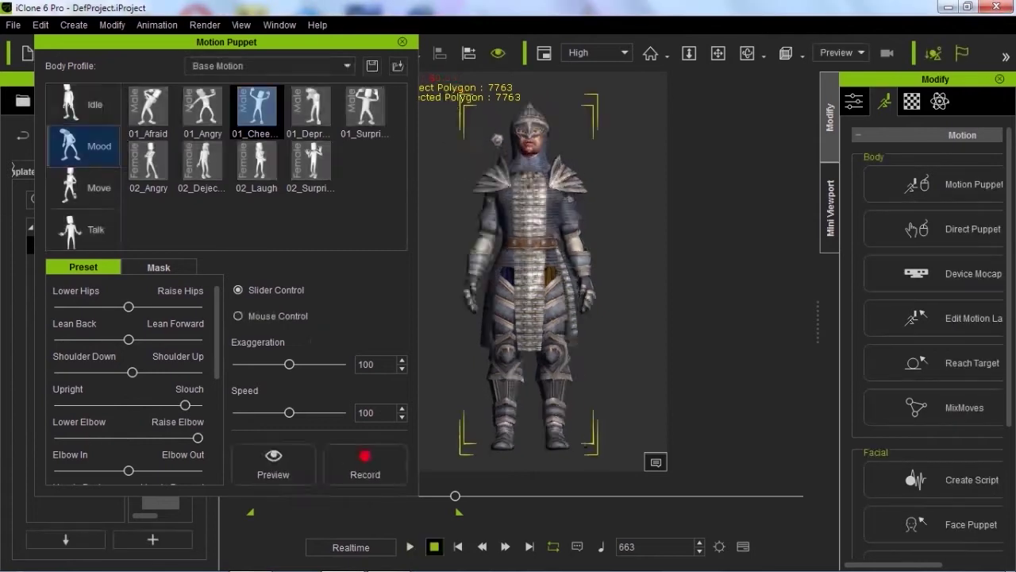
pyautogui.press('space')
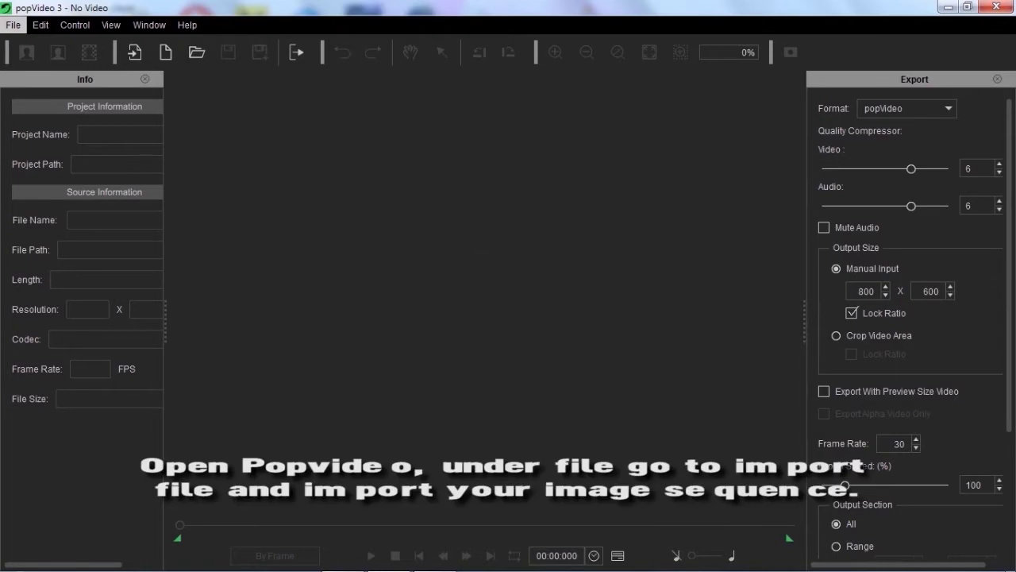
# - Import the first PNG from the Soldier01 folder as a sequence and play the clip
pyautogui.hotkey('alt', 'f')
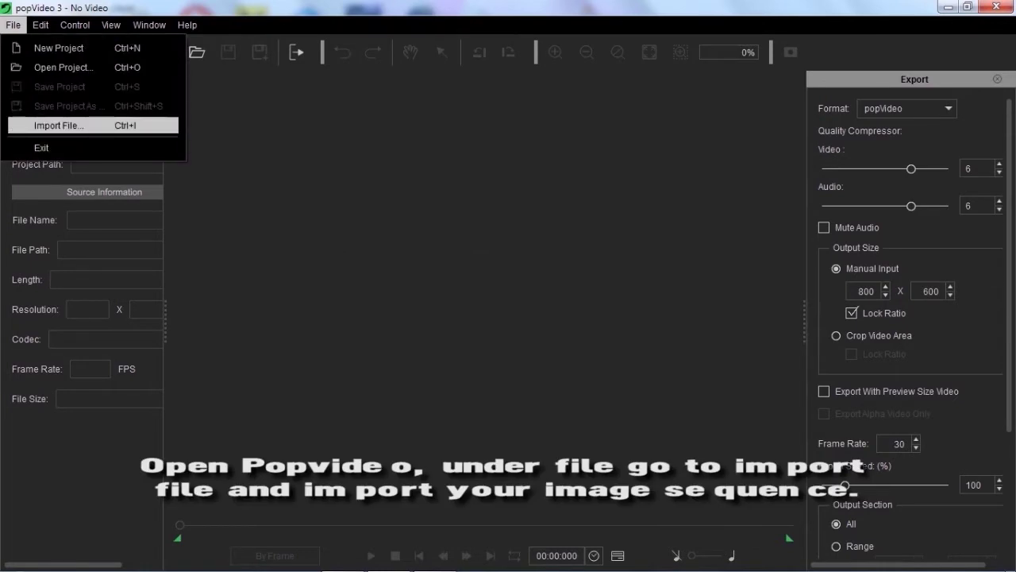
pyautogui.press('Return')
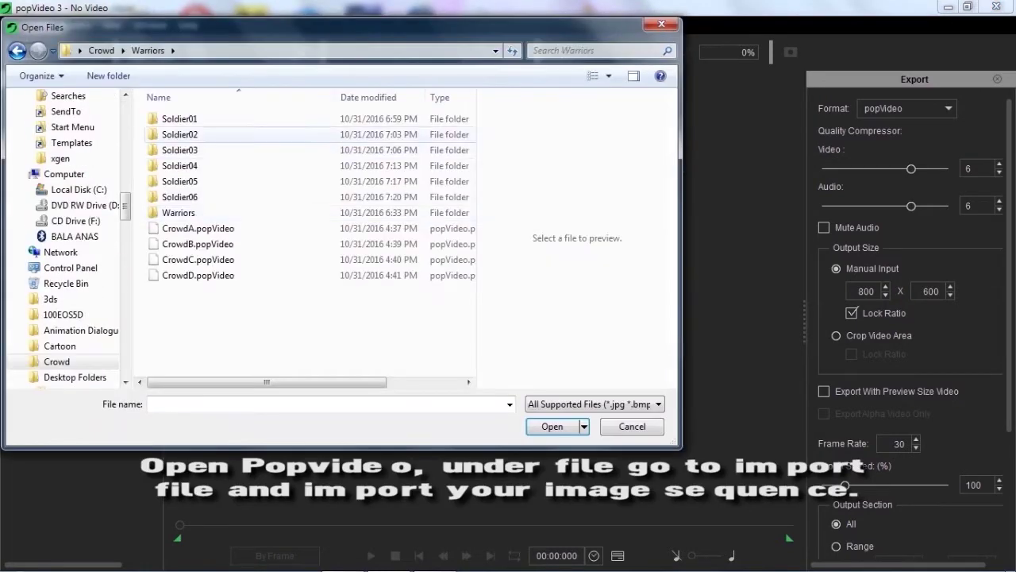
pyautogui.click(175, 119)
pyautogui.doubleClick(175, 120)
pyautogui.click(182, 159)
pyautogui.click(929, 360)
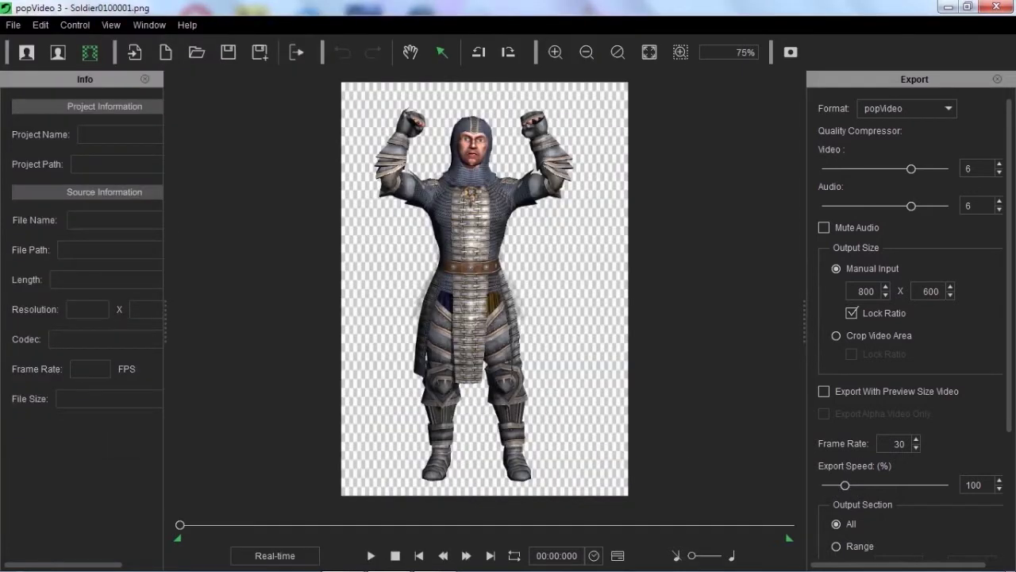
pyautogui.press('space')
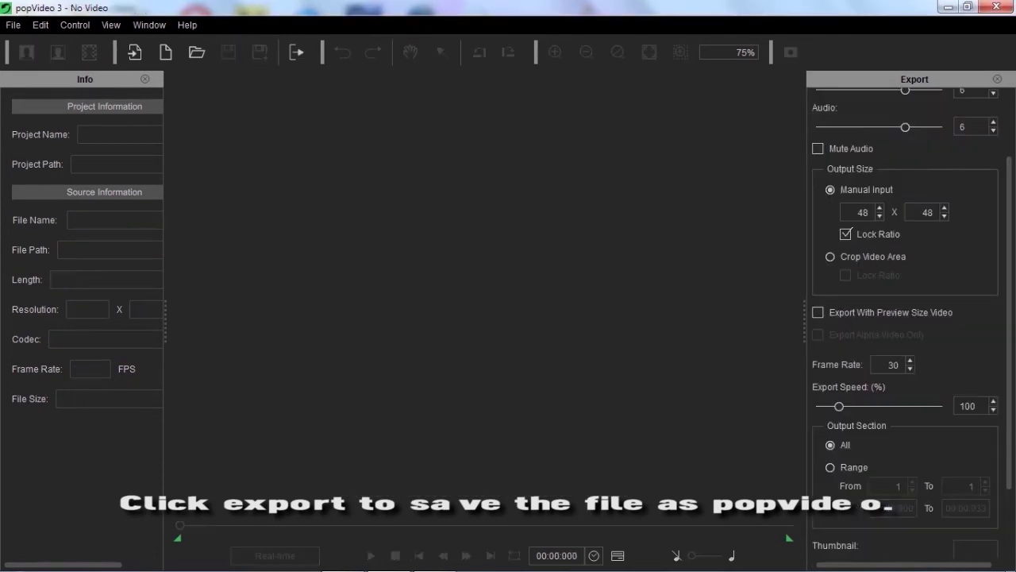
# - Import the Soldier03 image sequence starting from Soldier0300001.png and preview it
pyautogui.click(13, 24)
pyautogui.click(58, 126)
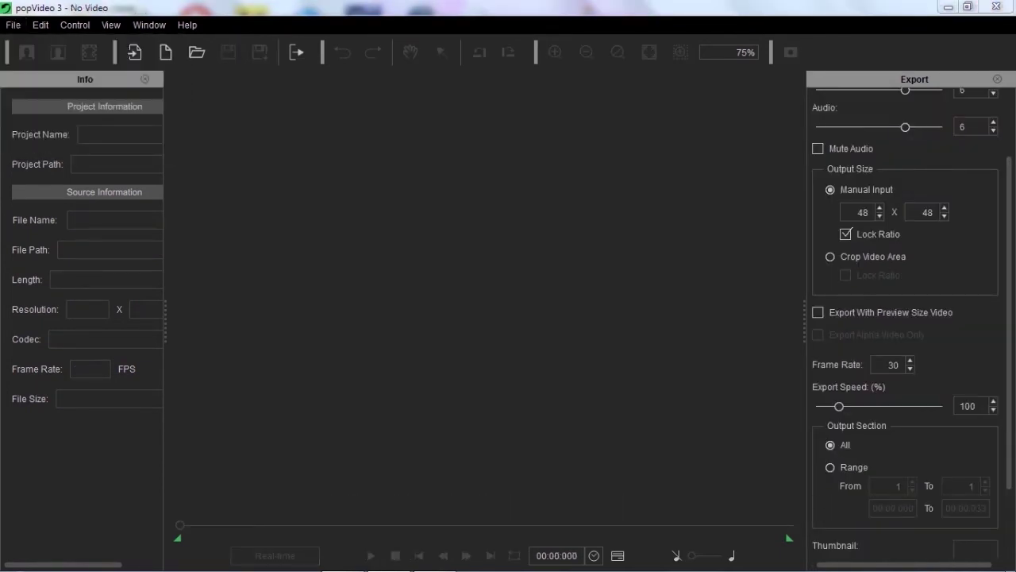
pyautogui.press('Return')
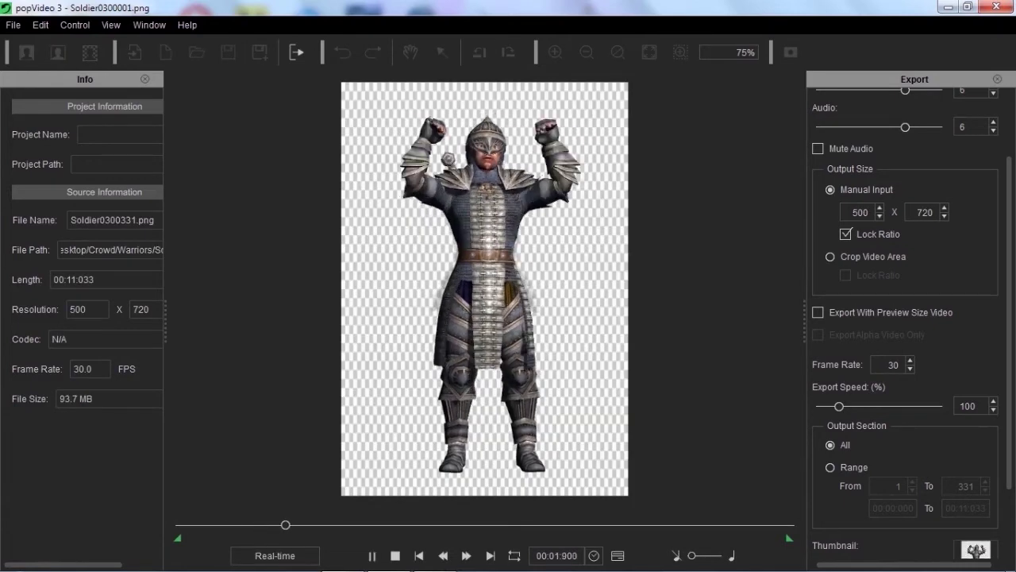
pyautogui.press('space')
# - Export the clip as a popVideo named Warrior04
pyautogui.scroll(-2, 905, 318)
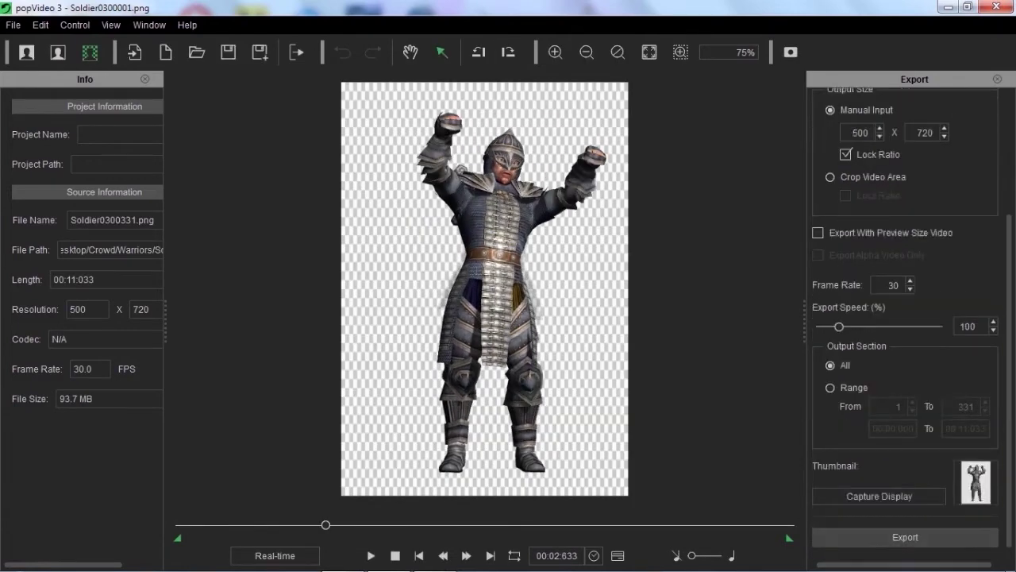
pyautogui.click(905, 537)
pyautogui.write('Warrior04')
pyautogui.press('Return')
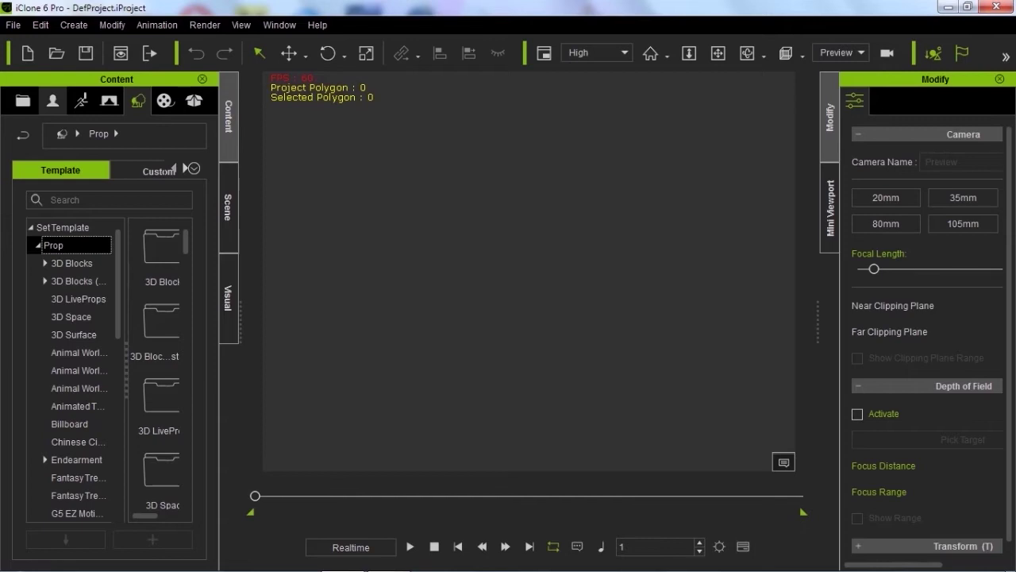
# - Dismiss the rendering notice and place a Billboard RotateZ prop onto the terrain
pyautogui.click(115, 170)
pyautogui.click(37, 244)
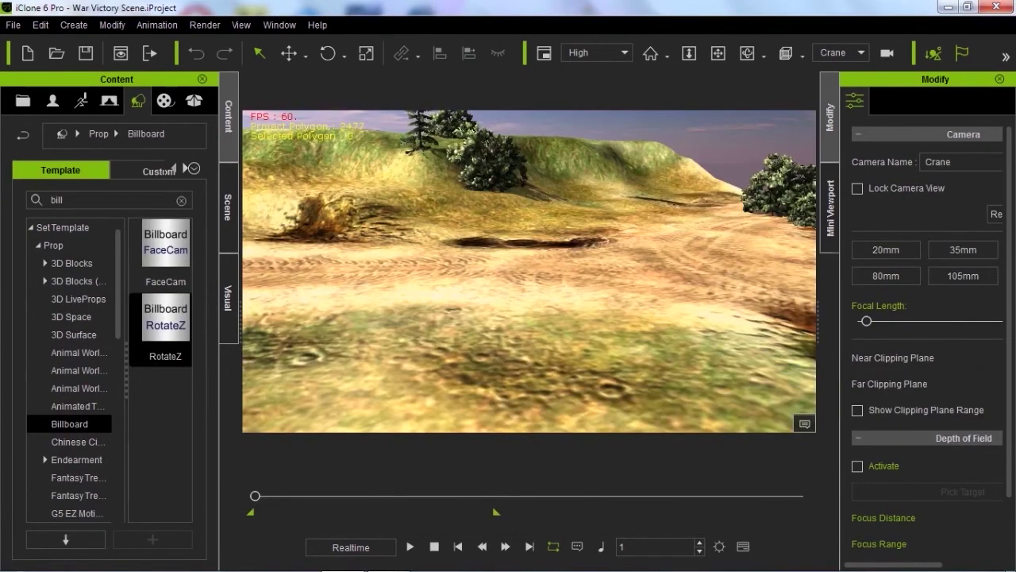
pyautogui.moveTo(165, 314); pyautogui.dragTo(636, 364)
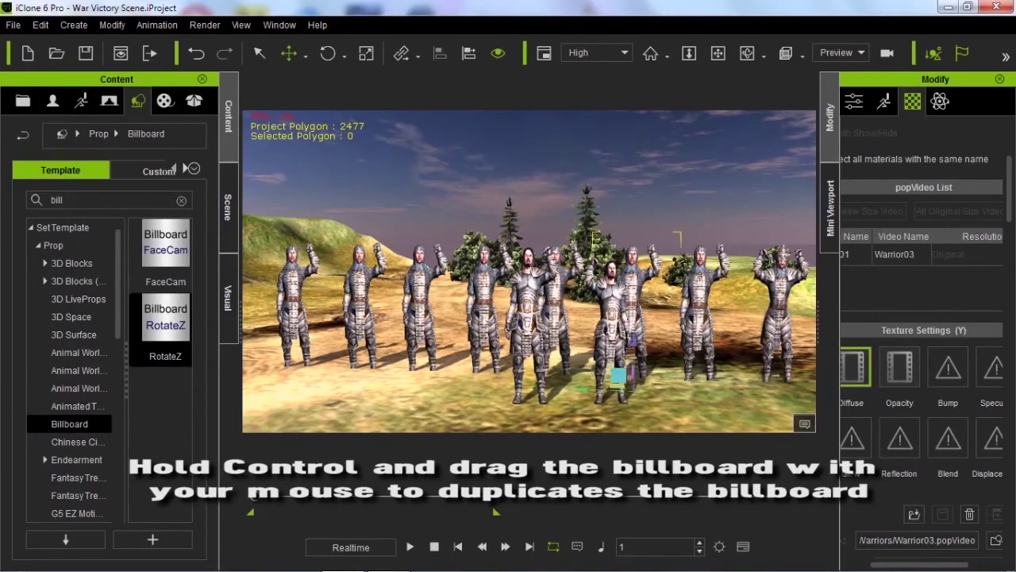
# - Swap the popVideos on Billboard(1), (3), (4) and (5) for other Warrior files like Warrior05
pyautogui.click(84, 218)
pyautogui.keyDown('ctrl'); pyautogui.click(83, 252); pyautogui.keyUp('ctrl')
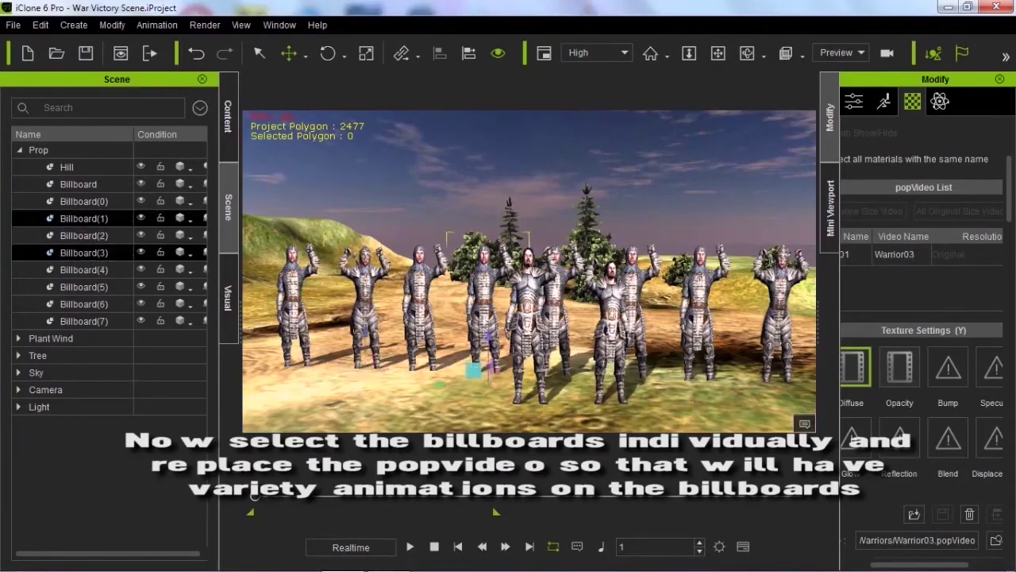
pyautogui.click(83, 251)
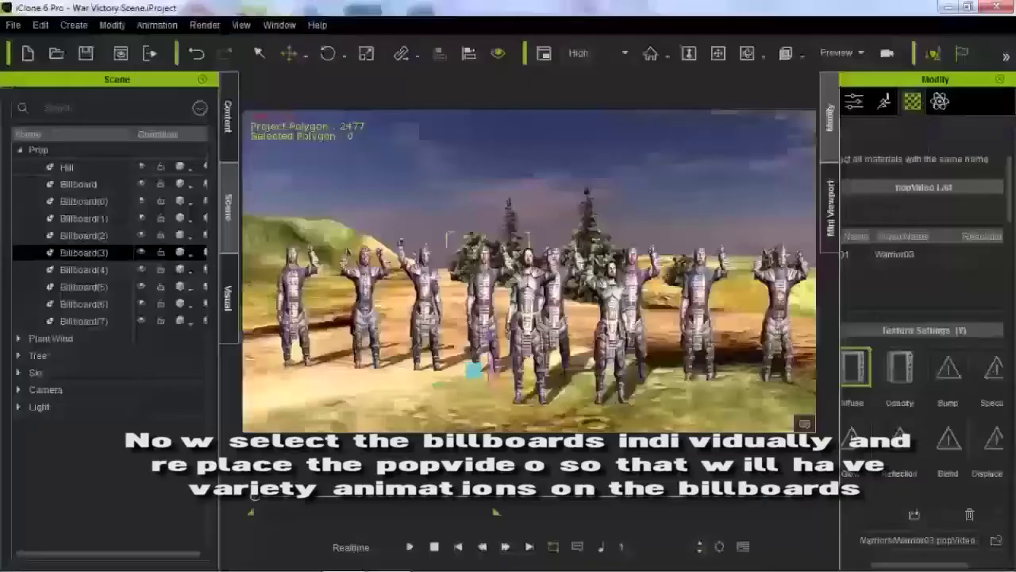
pyautogui.click(83, 269)
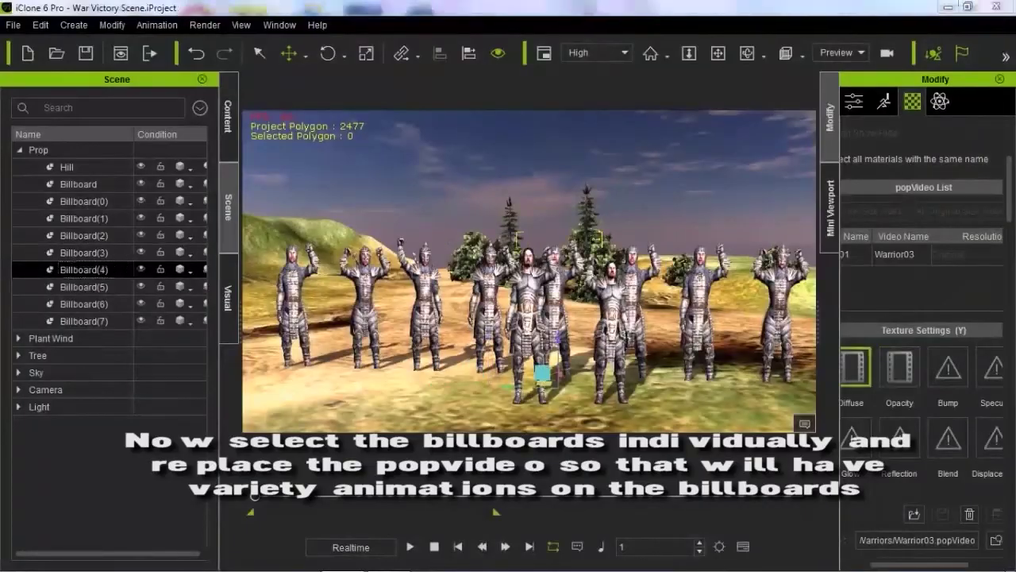
pyautogui.click(83, 287)
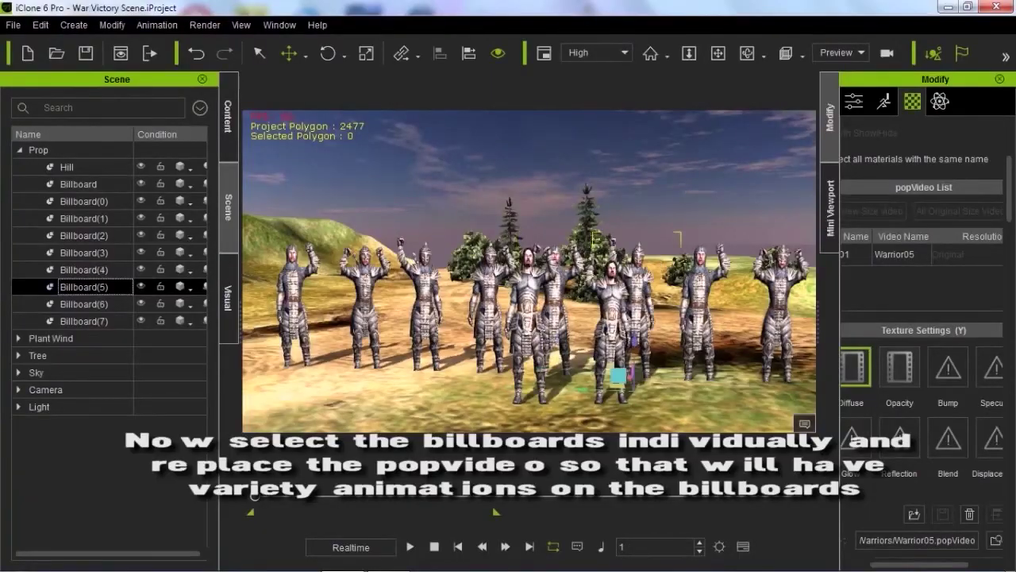